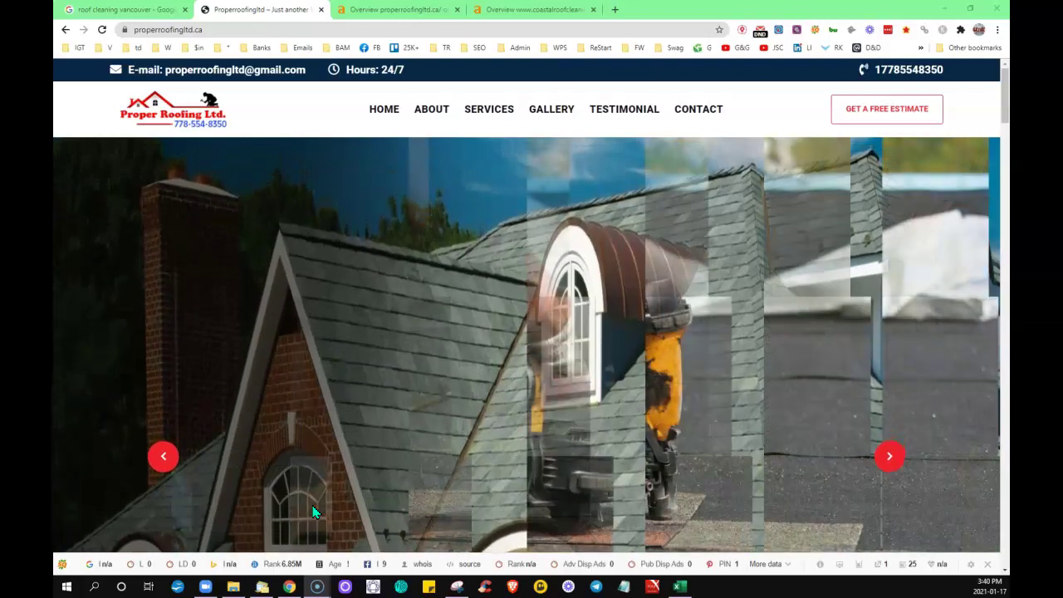
Skim the Proper Roofing homepage from its banner to the Our Services section, glancing at the Google results for roof cleaning vancouver
{"action": "left_click", "coordinate": [394, 476]}
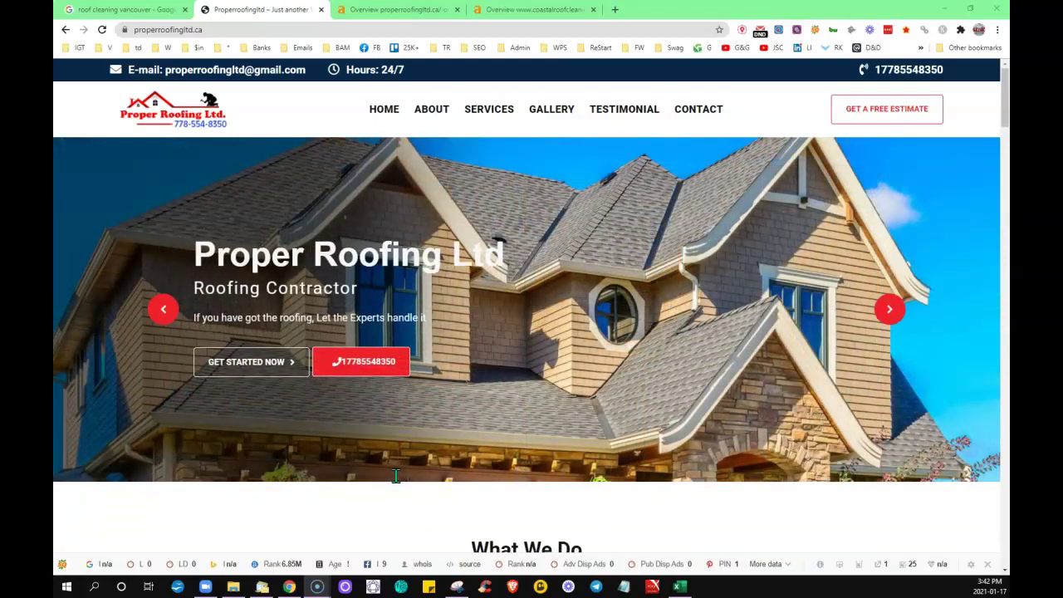
{"action": "scroll", "coordinate": [506, 403], "scroll_direction": "down", "scroll_amount": 3}
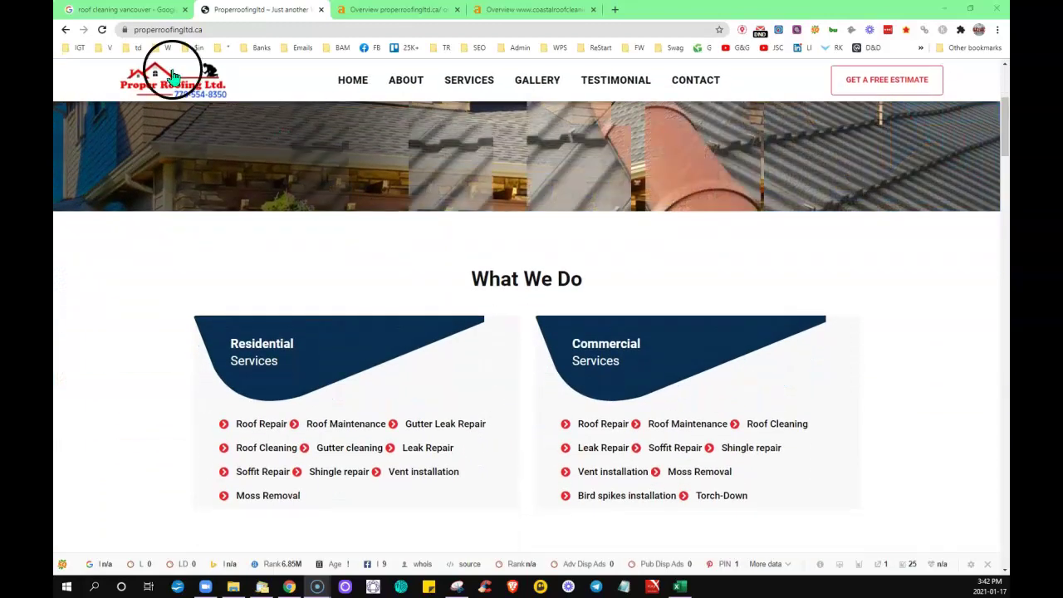
{"action": "left_click", "coordinate": [130, 11]}
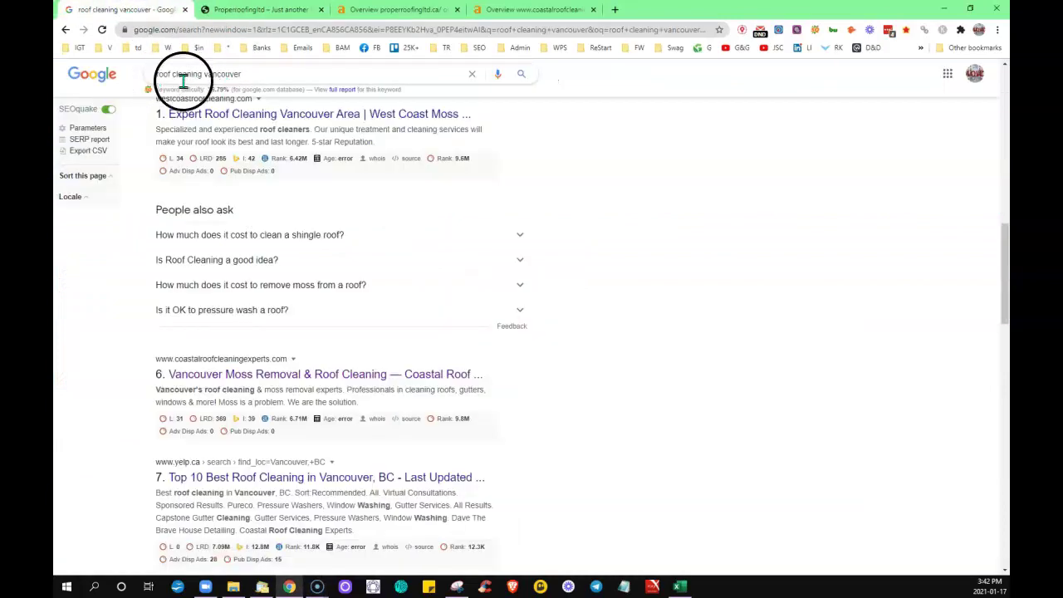
{"action": "left_click", "coordinate": [250, 12]}
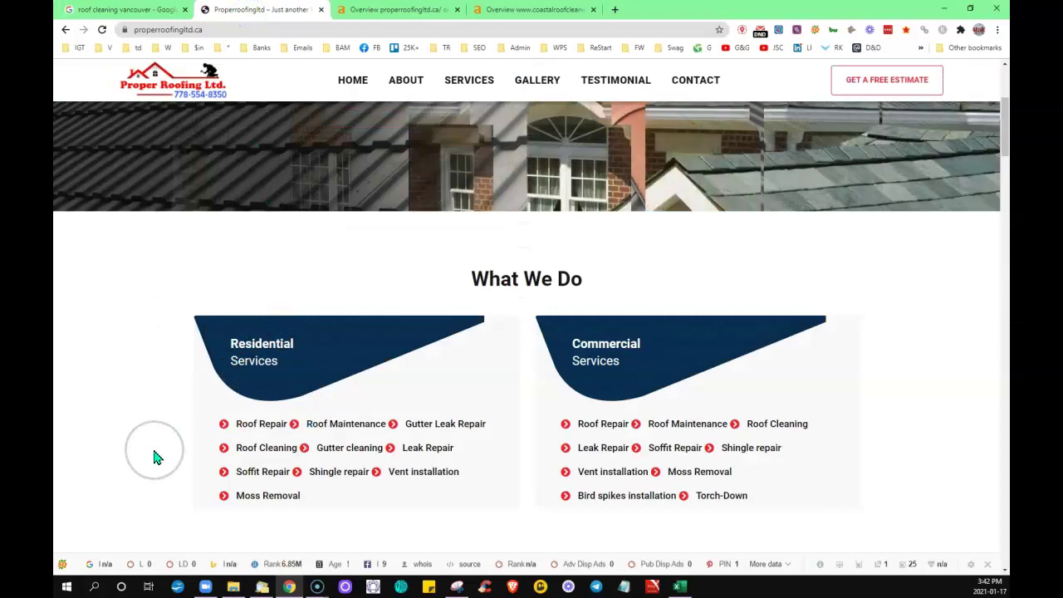
{"action": "scroll", "coordinate": [153, 457], "scroll_direction": "down", "scroll_amount": 2}
{"action": "scroll", "coordinate": [154, 457], "scroll_direction": "down", "scroll_amount": 10}
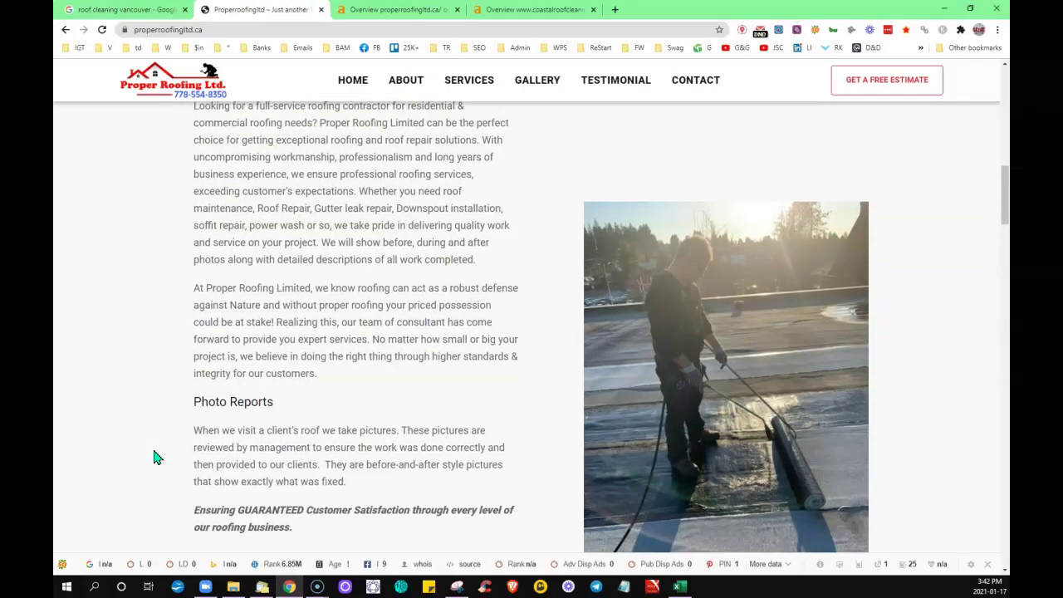
{"action": "scroll", "coordinate": [154, 457], "scroll_direction": "up", "scroll_amount": 10}
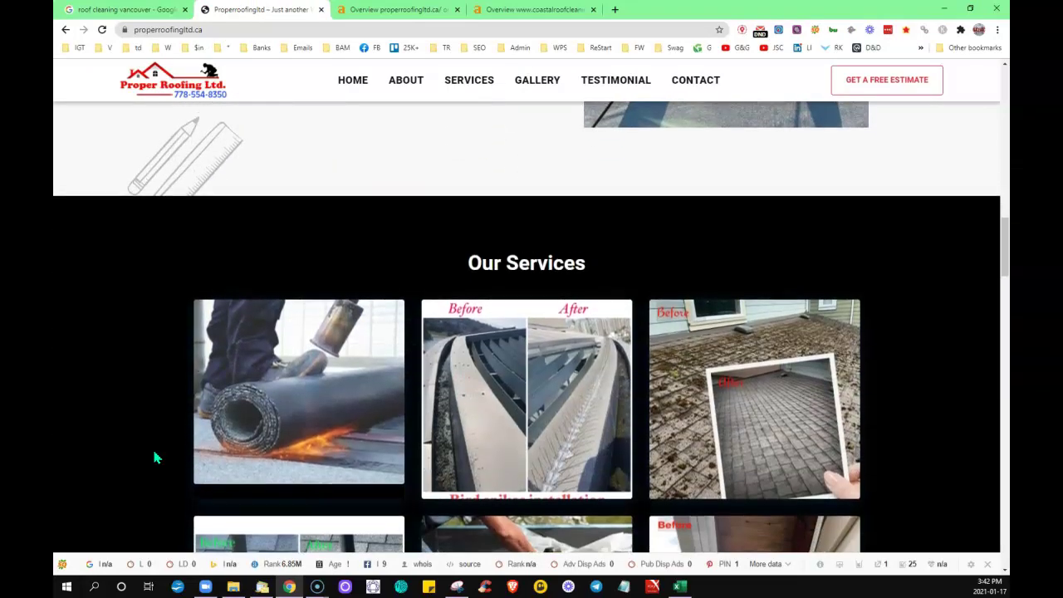
{"action": "scroll", "coordinate": [158, 432], "scroll_direction": "up", "scroll_amount": 4}
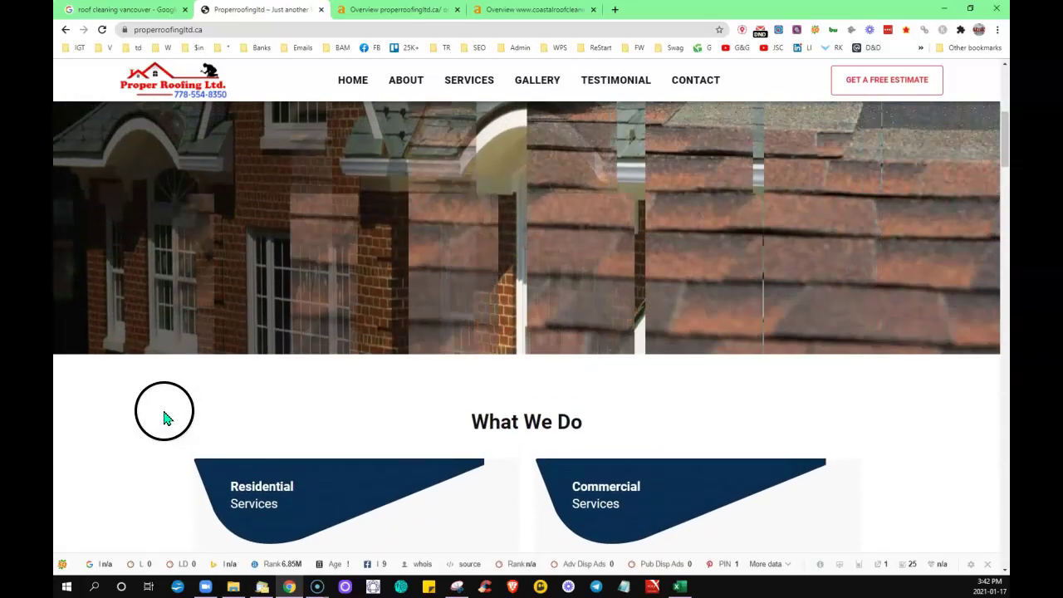
Examine the amount of written content in the homepage's Why Choose Us section, highlighting its text and then clearing the highlight
{"action": "scroll", "coordinate": [161, 416], "scroll_direction": "down", "scroll_amount": 2}
{"action": "left_click_drag", "start_coordinate": [181, 286], "coordinate": [449, 492]}
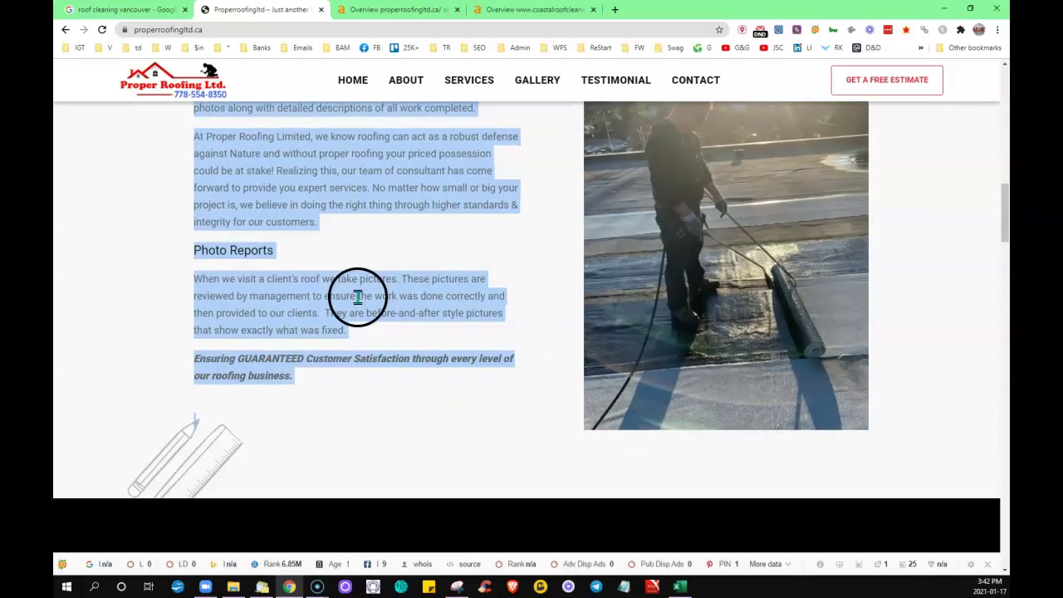
{"action": "left_click", "coordinate": [435, 412]}
{"action": "left_click", "coordinate": [96, 369]}
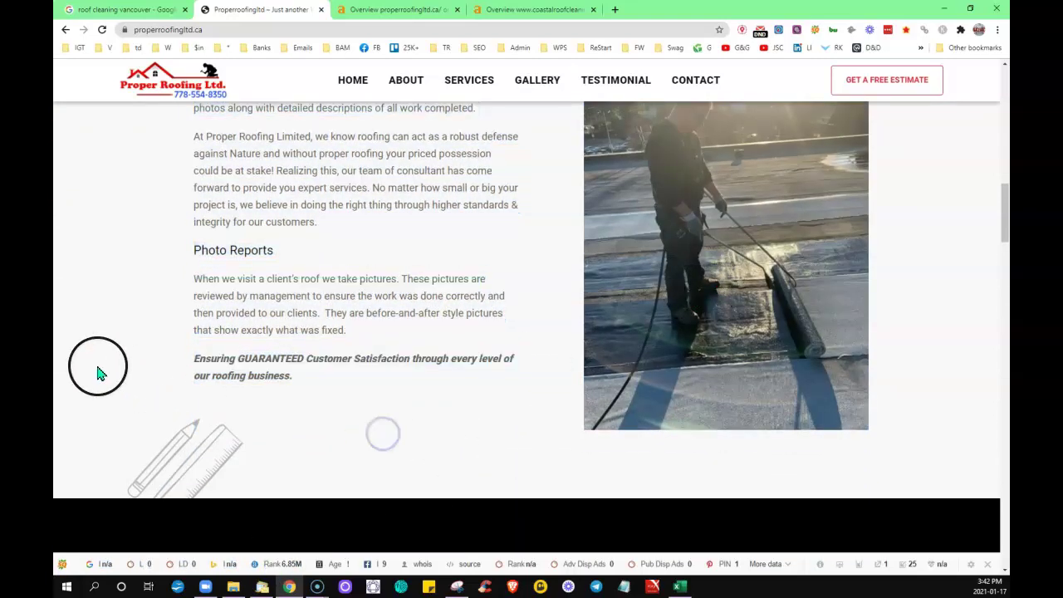
{"action": "scroll", "coordinate": [97, 372], "scroll_direction": "up", "scroll_amount": 3}
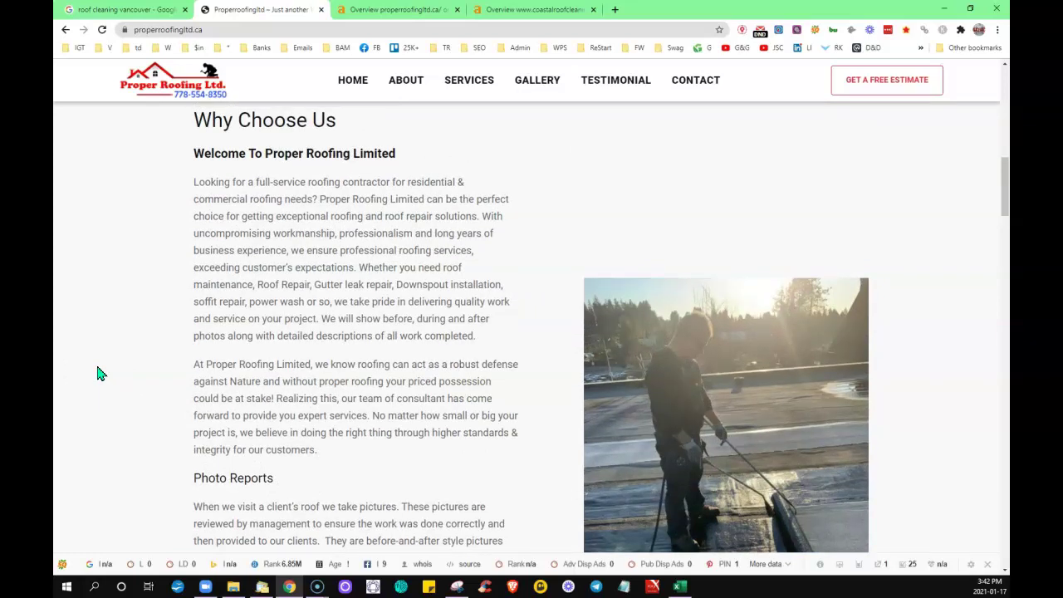
Review the rest of the homepage from the Photo Reports text through the service photos to the footer's contact details
{"action": "scroll", "coordinate": [97, 374], "scroll_direction": "down", "scroll_amount": 9}
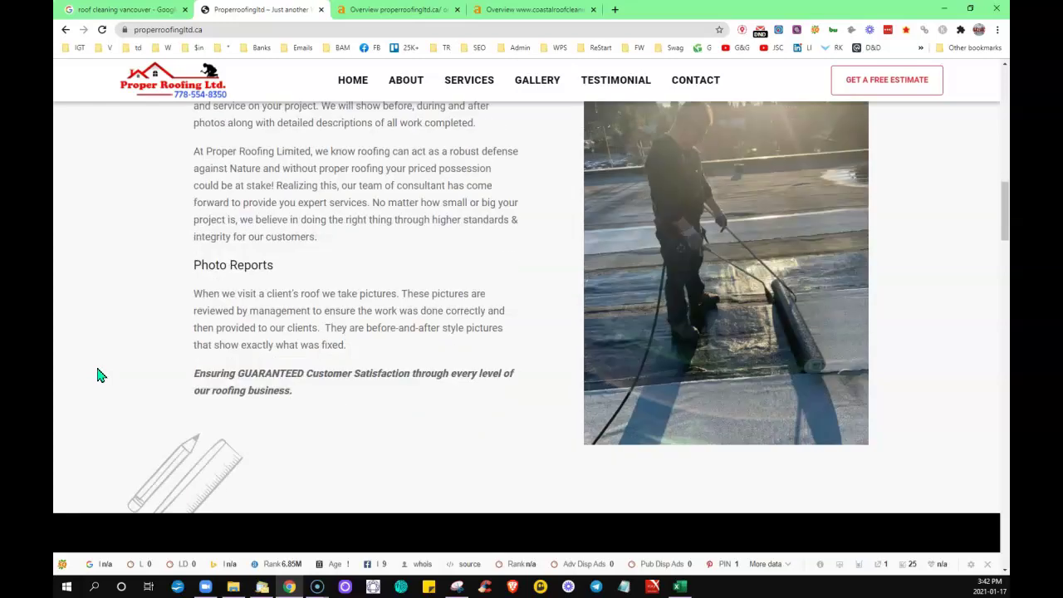
{"action": "scroll", "coordinate": [97, 375], "scroll_direction": "down", "scroll_amount": 9}
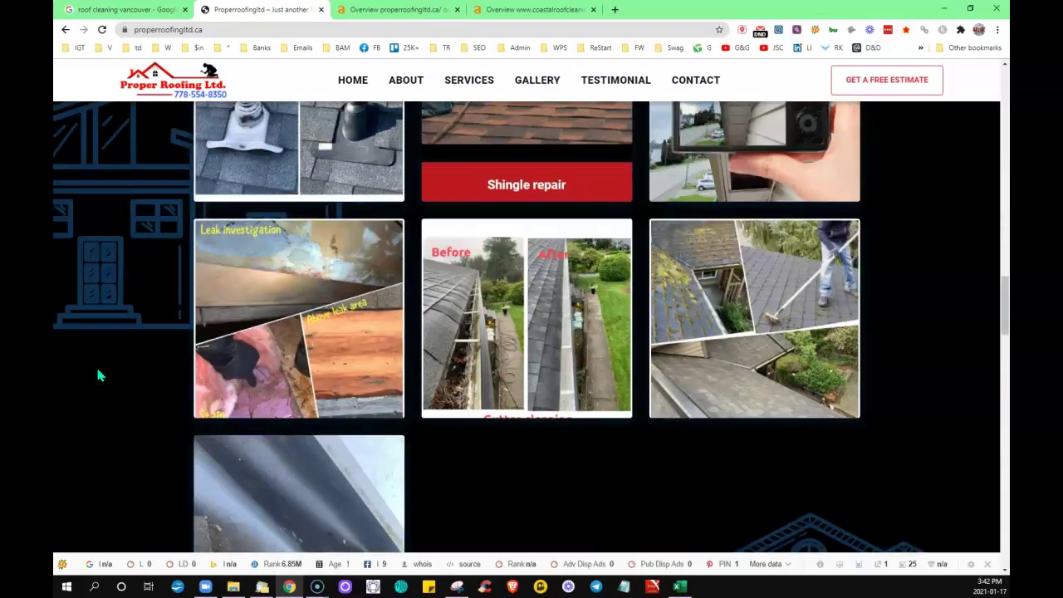
{"action": "scroll", "coordinate": [98, 376], "scroll_direction": "down", "scroll_amount": 10}
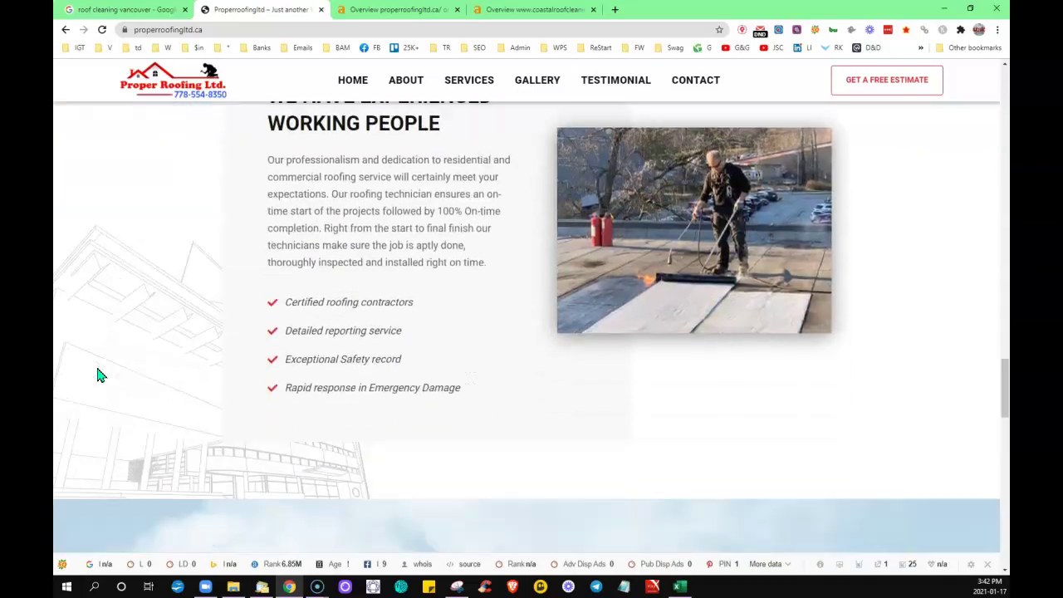
{"action": "scroll", "coordinate": [98, 375], "scroll_direction": "down", "scroll_amount": 6}
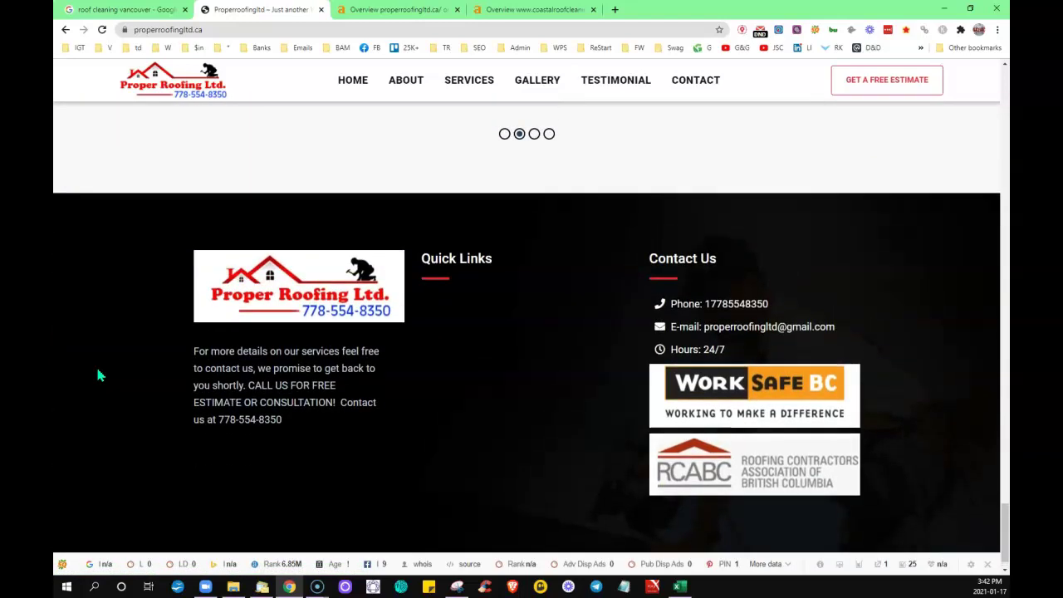
Review the service photo gallery and the residential and commercial service lists again, returning to the top of the homepage
{"action": "scroll", "coordinate": [97, 375], "scroll_direction": "up", "scroll_amount": 14}
{"action": "scroll", "coordinate": [97, 375], "scroll_direction": "down", "scroll_amount": 5}
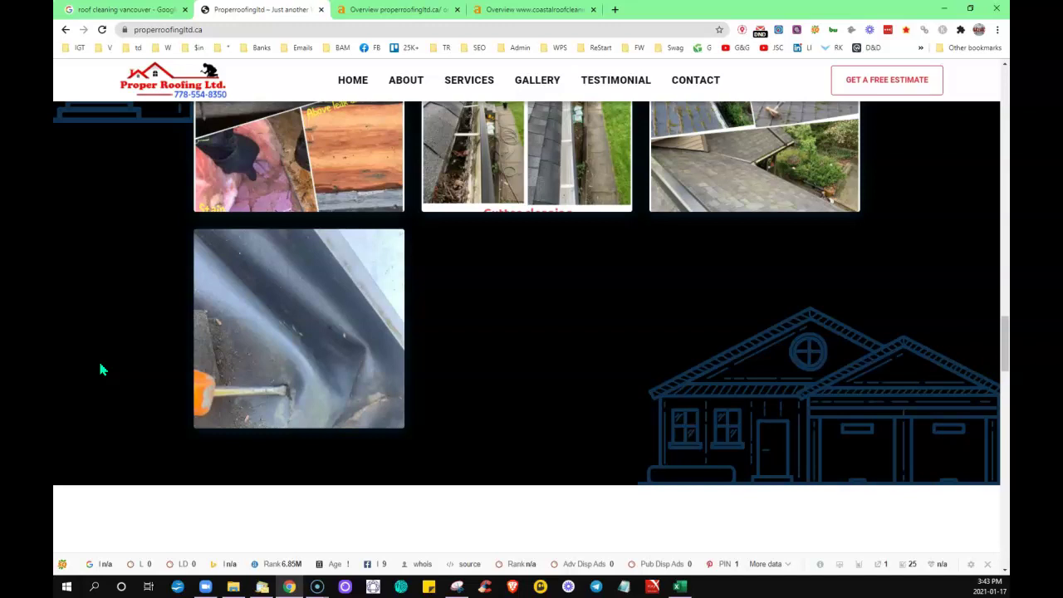
{"action": "scroll", "coordinate": [100, 369], "scroll_direction": "up", "scroll_amount": 5}
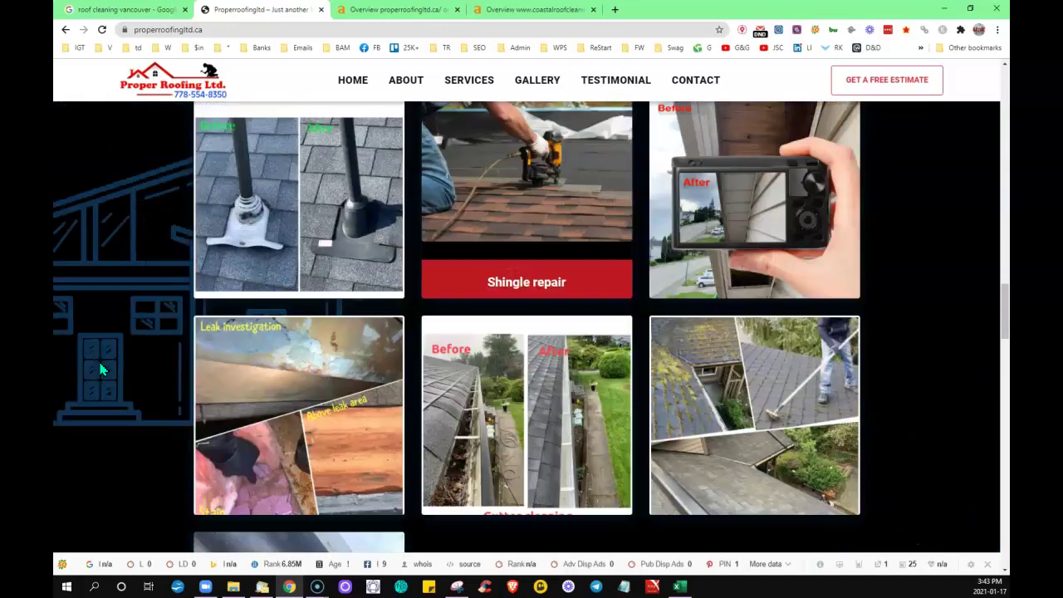
{"action": "scroll", "coordinate": [101, 369], "scroll_direction": "up", "scroll_amount": 5}
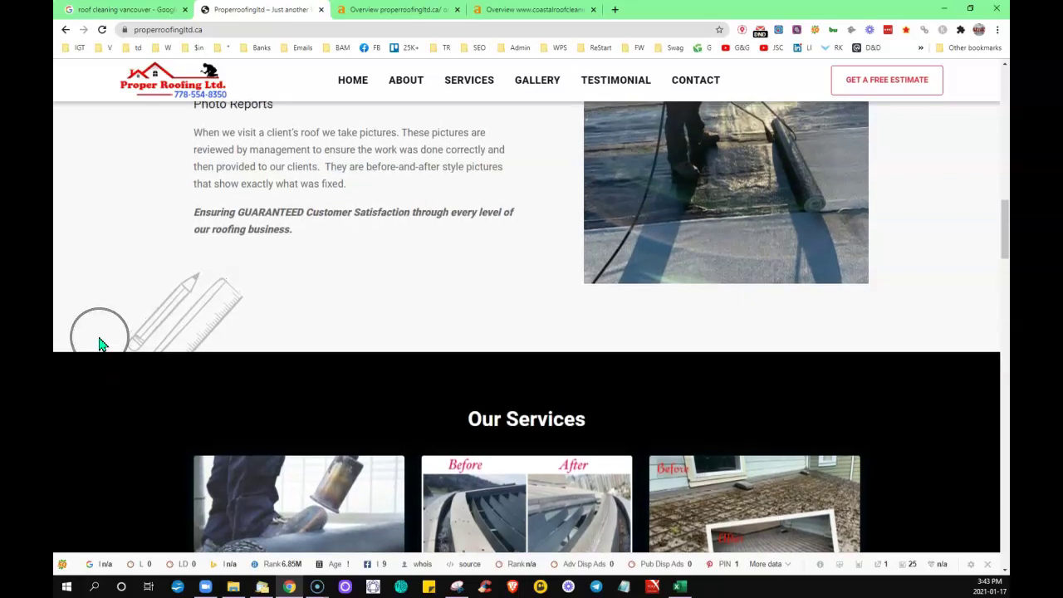
{"action": "scroll", "coordinate": [100, 343], "scroll_direction": "up", "scroll_amount": 3}
{"action": "scroll", "coordinate": [99, 343], "scroll_direction": "up", "scroll_amount": 6}
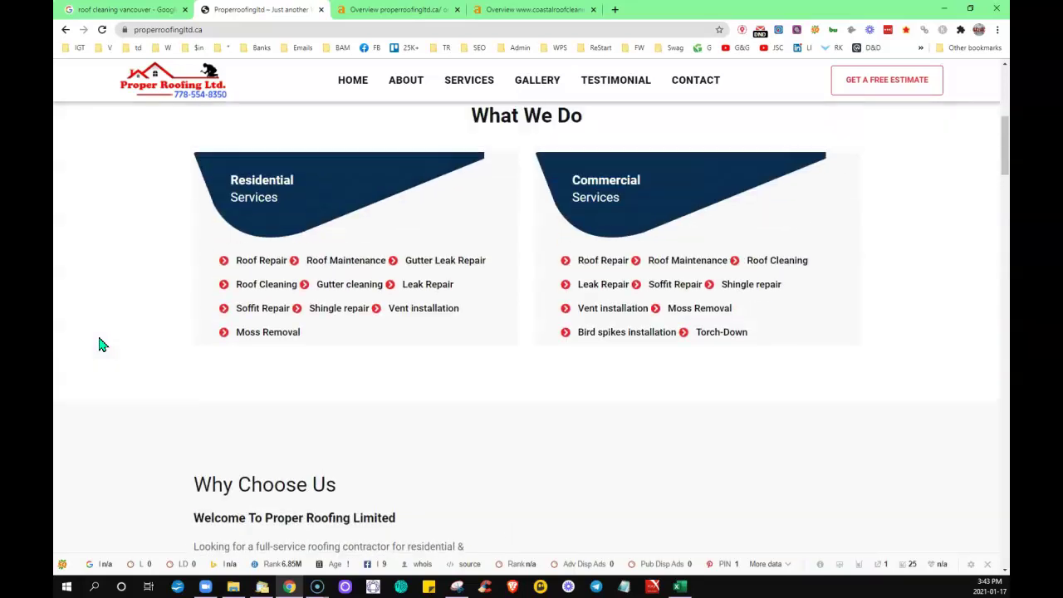
{"action": "scroll", "coordinate": [100, 344], "scroll_direction": "up", "scroll_amount": 2}
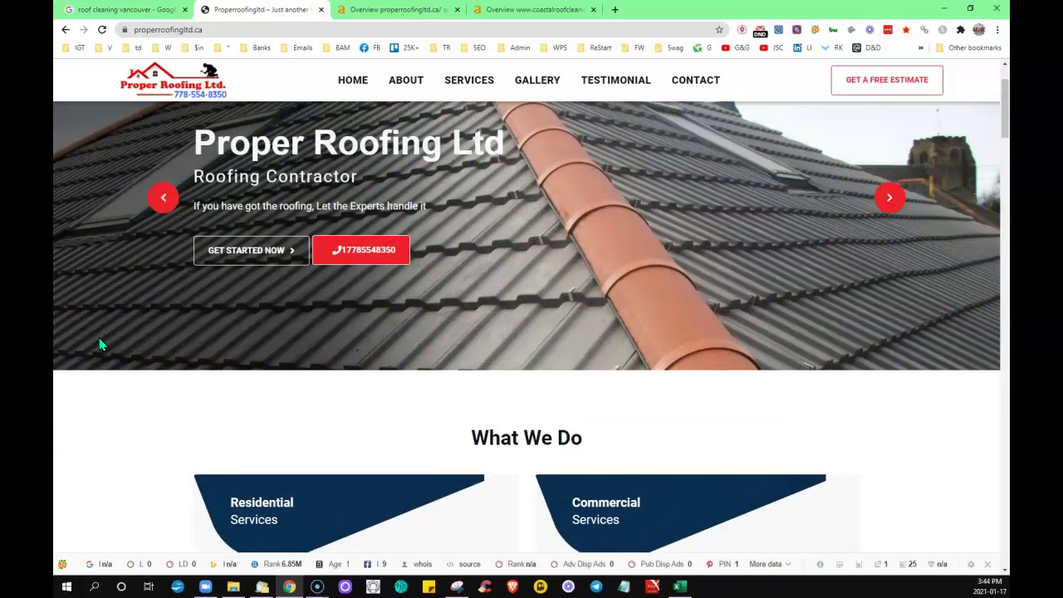
{"action": "scroll", "coordinate": [99, 345], "scroll_direction": "up", "scroll_amount": 1}
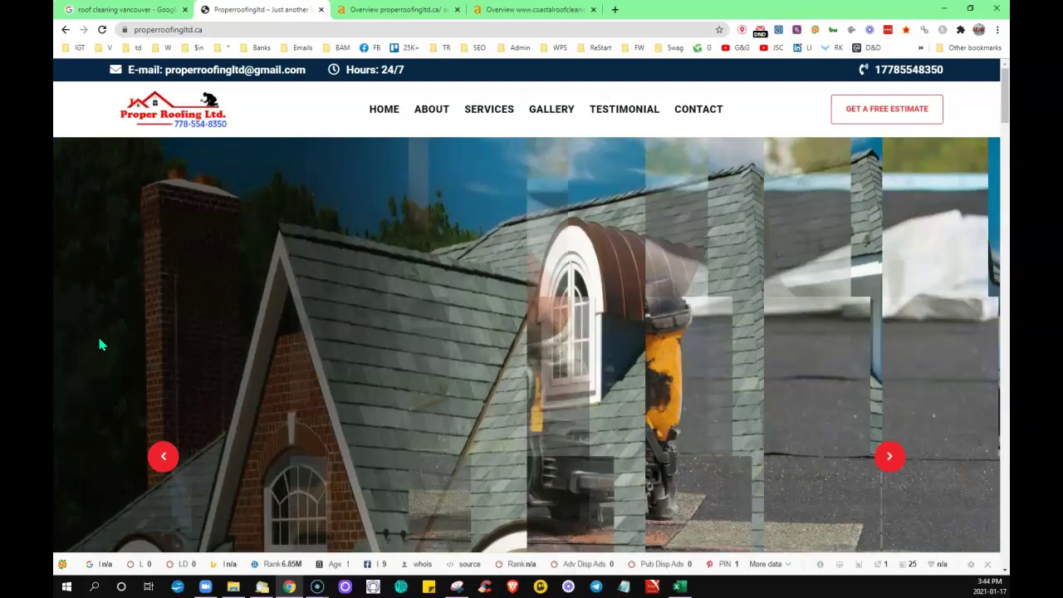
Examine the ads, map listings and organic results on the Google results page for roof cleaning vancouver
{"action": "left_click", "coordinate": [102, 9]}
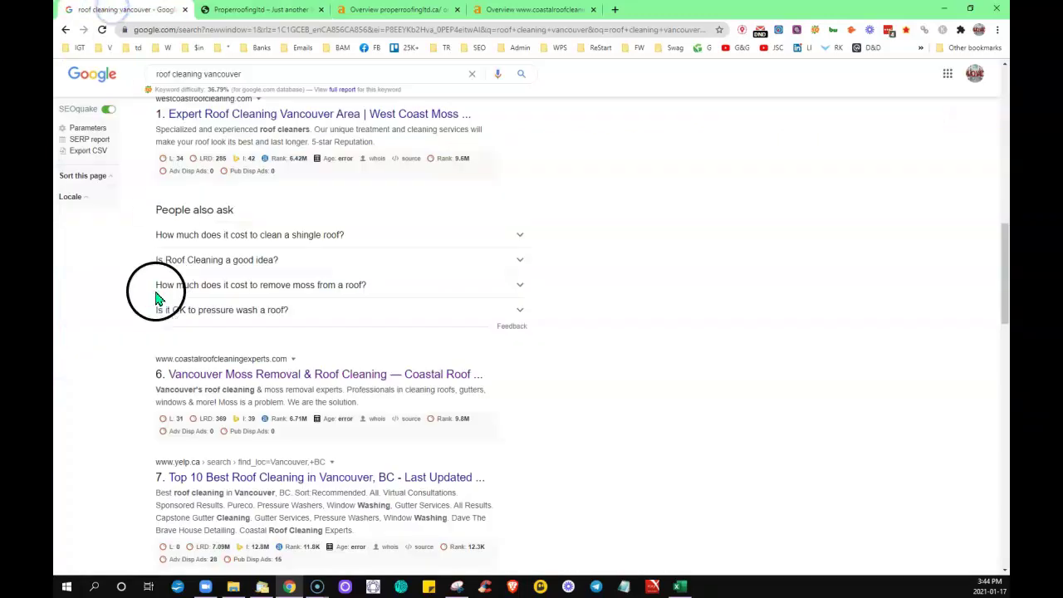
{"action": "scroll", "coordinate": [114, 419], "scroll_direction": "up", "scroll_amount": 5}
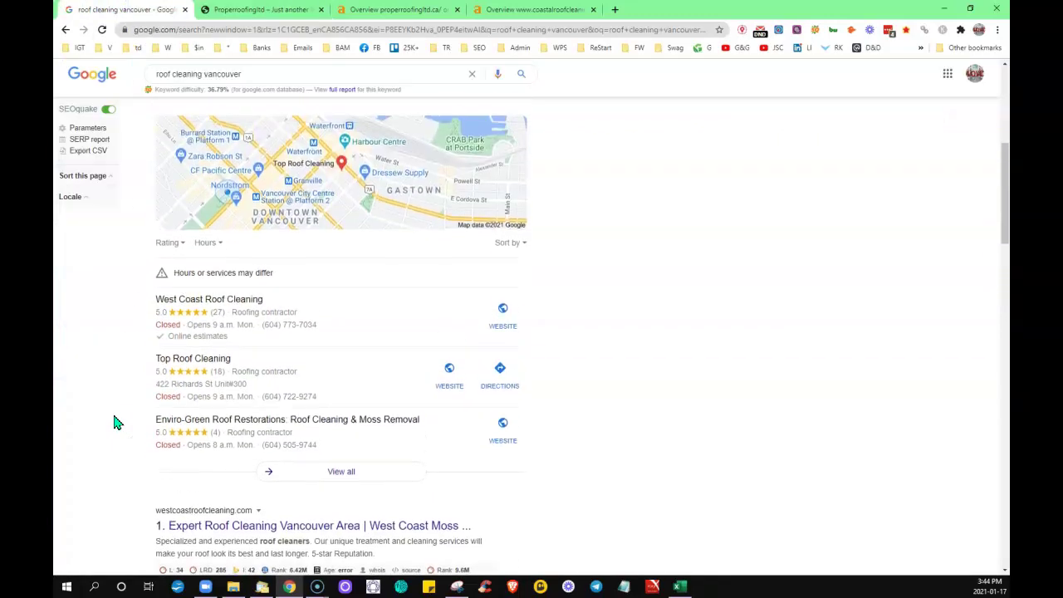
{"action": "scroll", "coordinate": [113, 423], "scroll_direction": "up", "scroll_amount": 3}
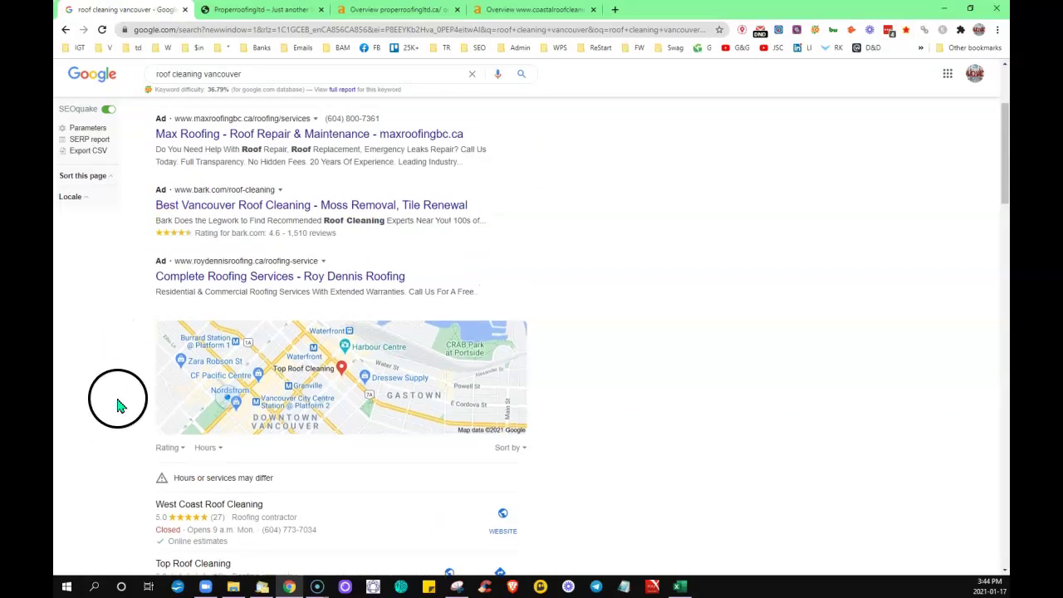
{"action": "scroll", "coordinate": [117, 406], "scroll_direction": "up", "scroll_amount": 3}
{"action": "scroll", "coordinate": [104, 481], "scroll_direction": "down", "scroll_amount": 3}
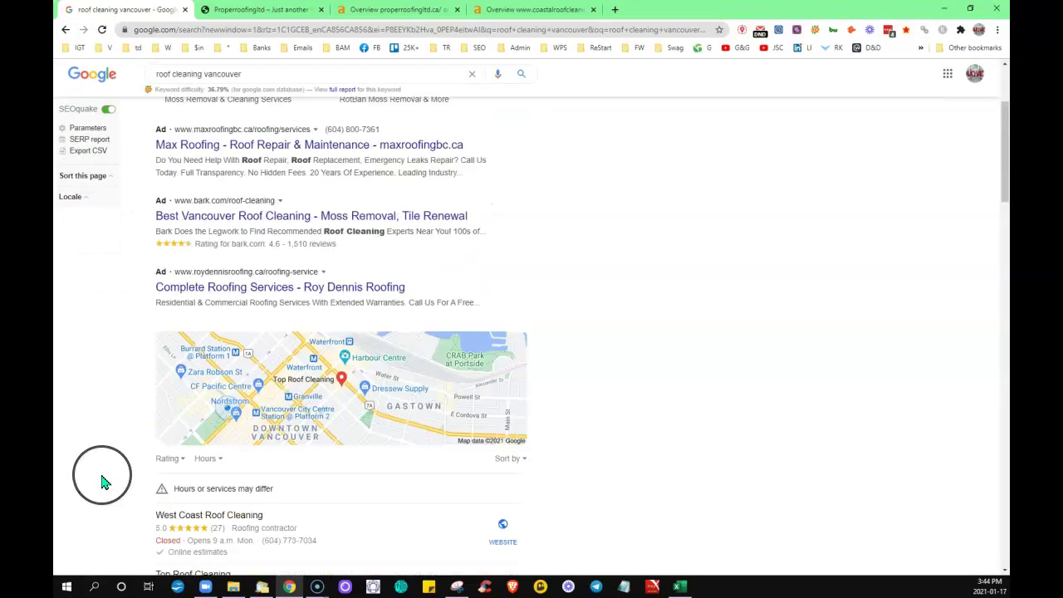
{"action": "scroll", "coordinate": [103, 482], "scroll_direction": "down", "scroll_amount": 3}
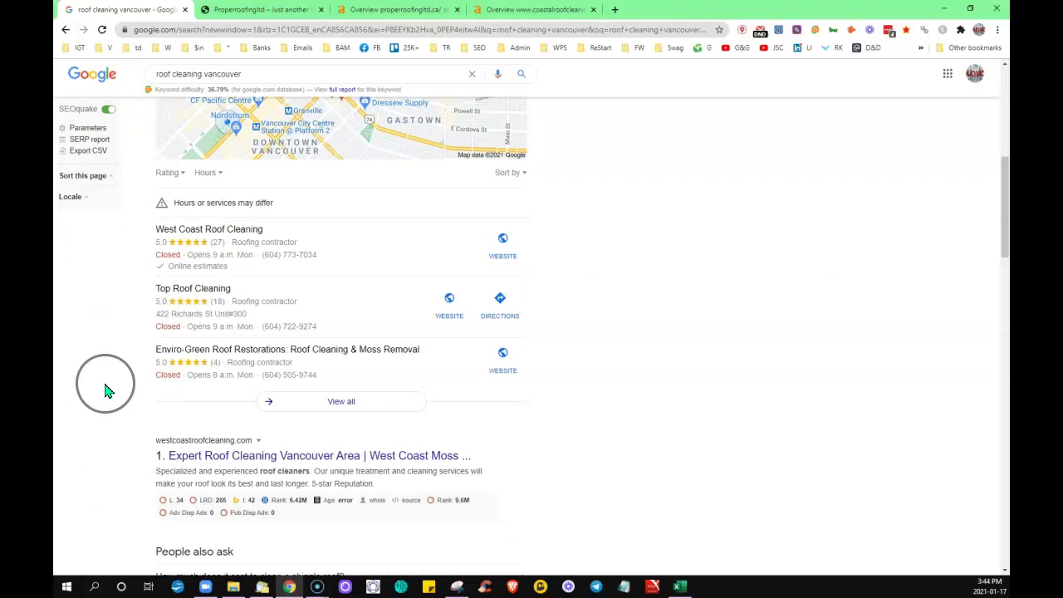
{"action": "scroll", "coordinate": [105, 390], "scroll_direction": "down", "scroll_amount": 3}
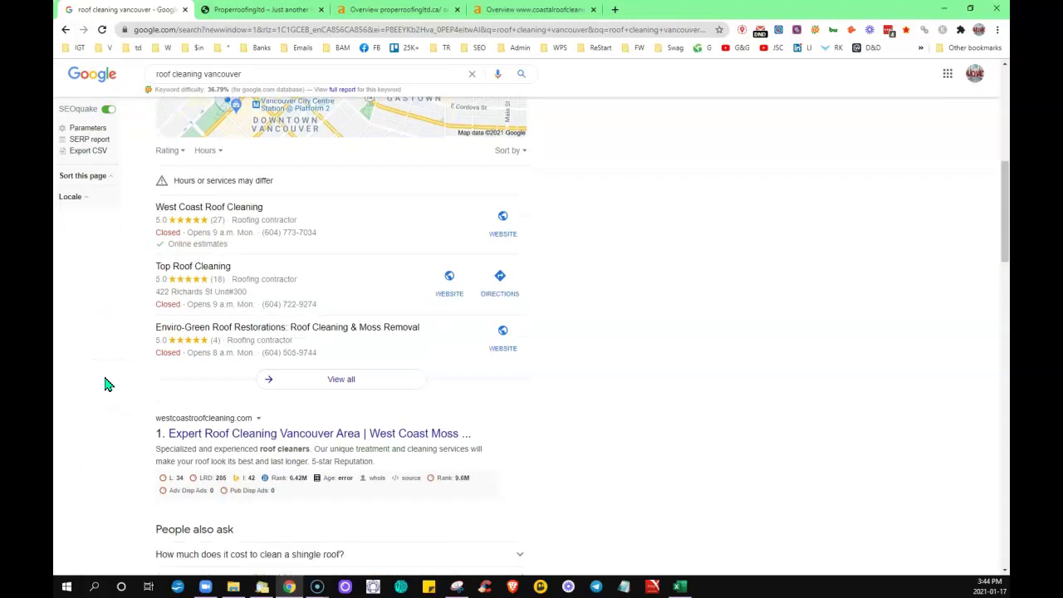
{"action": "scroll", "coordinate": [103, 443], "scroll_direction": "down", "scroll_amount": 3}
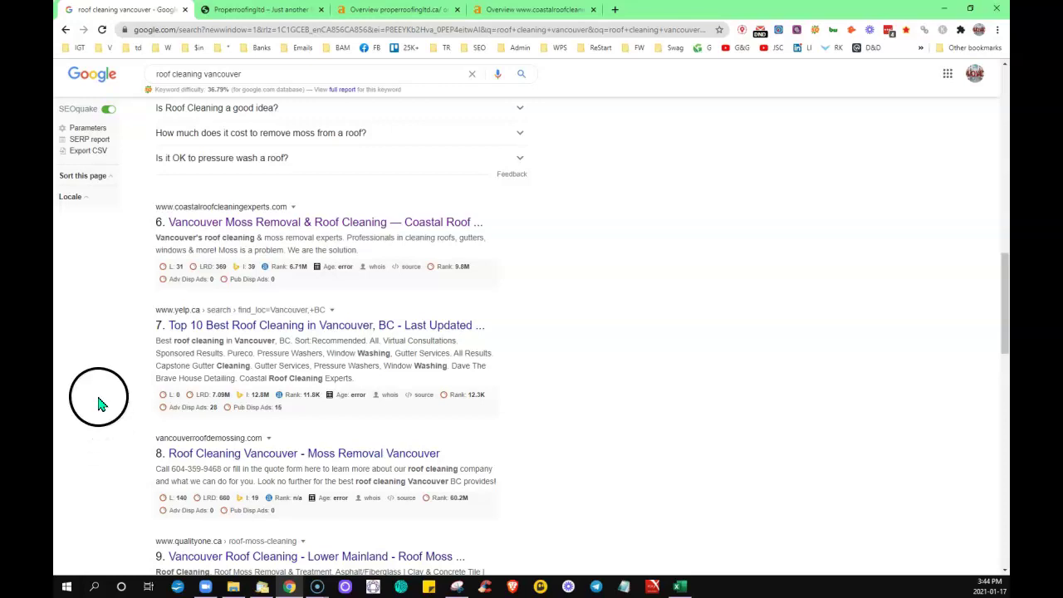
{"action": "scroll", "coordinate": [114, 359], "scroll_direction": "up", "scroll_amount": 4}
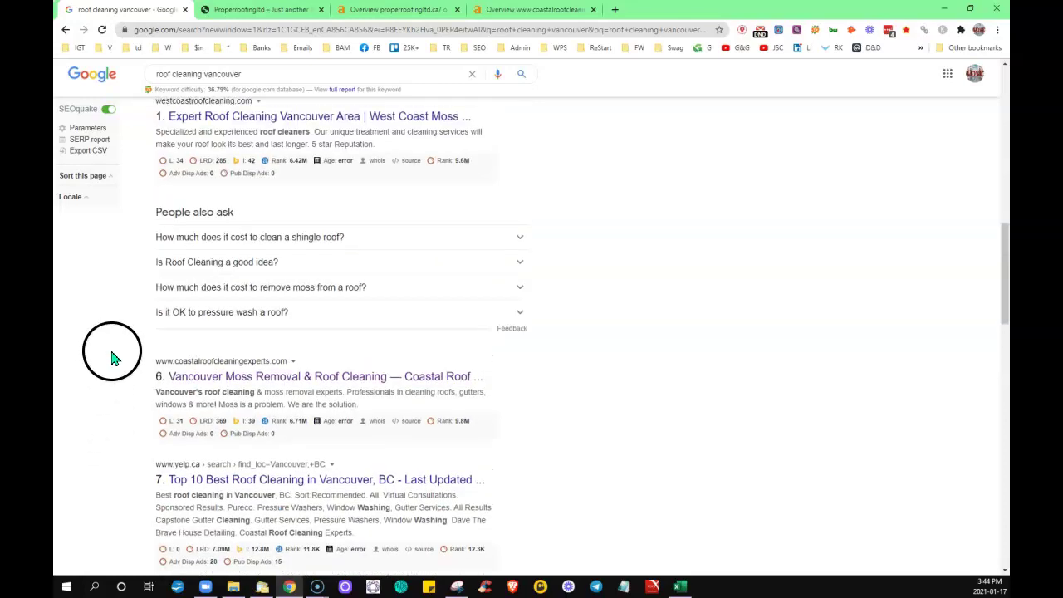
{"action": "scroll", "coordinate": [119, 441], "scroll_direction": "up", "scroll_amount": 5}
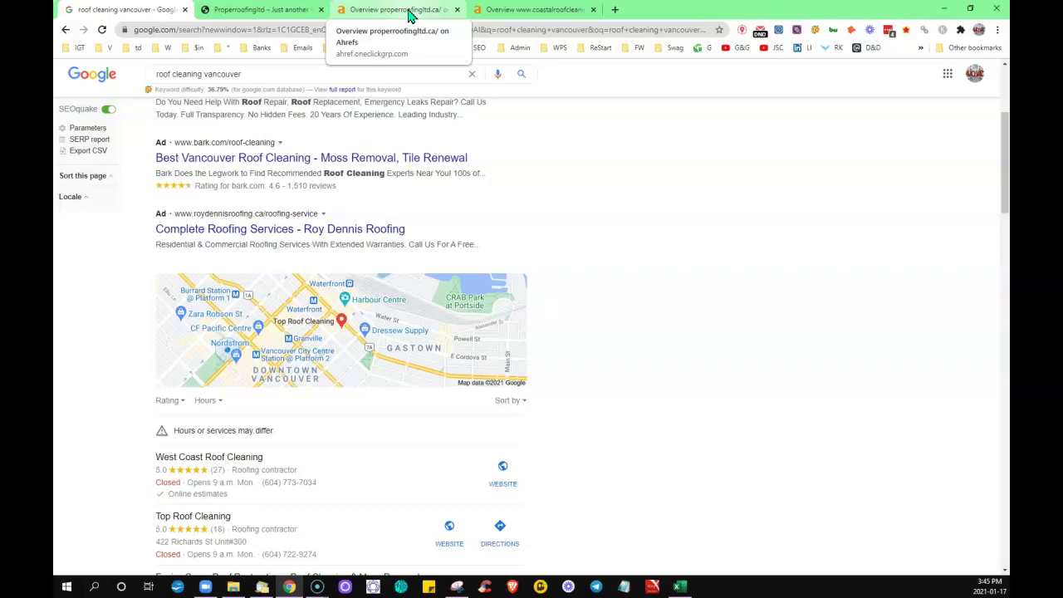
{"action": "left_click", "coordinate": [408, 12]}
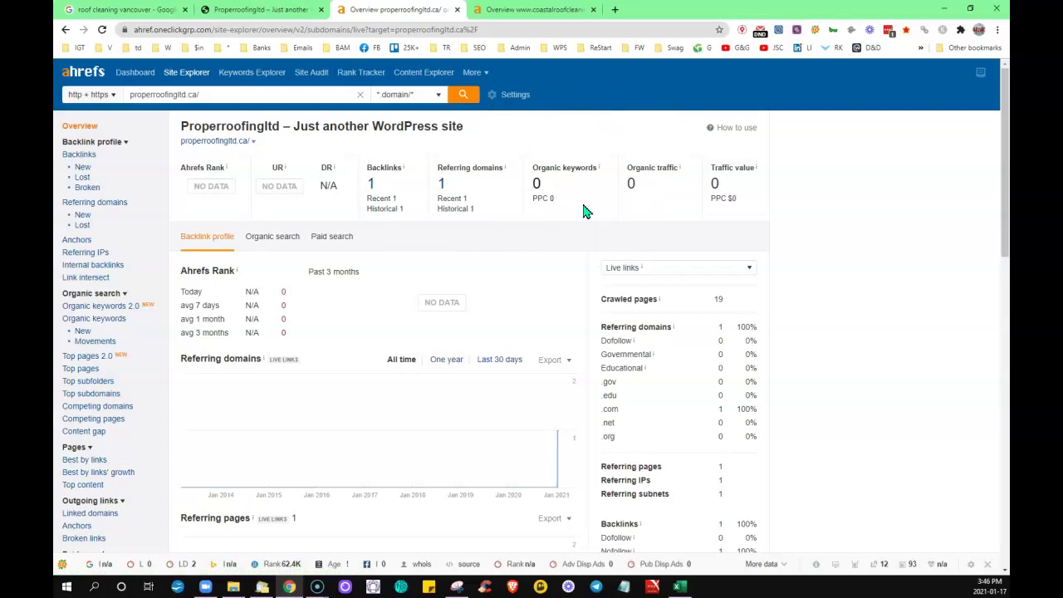
{"action": "left_click", "coordinate": [639, 210]}
{"action": "left_click", "coordinate": [518, 10]}
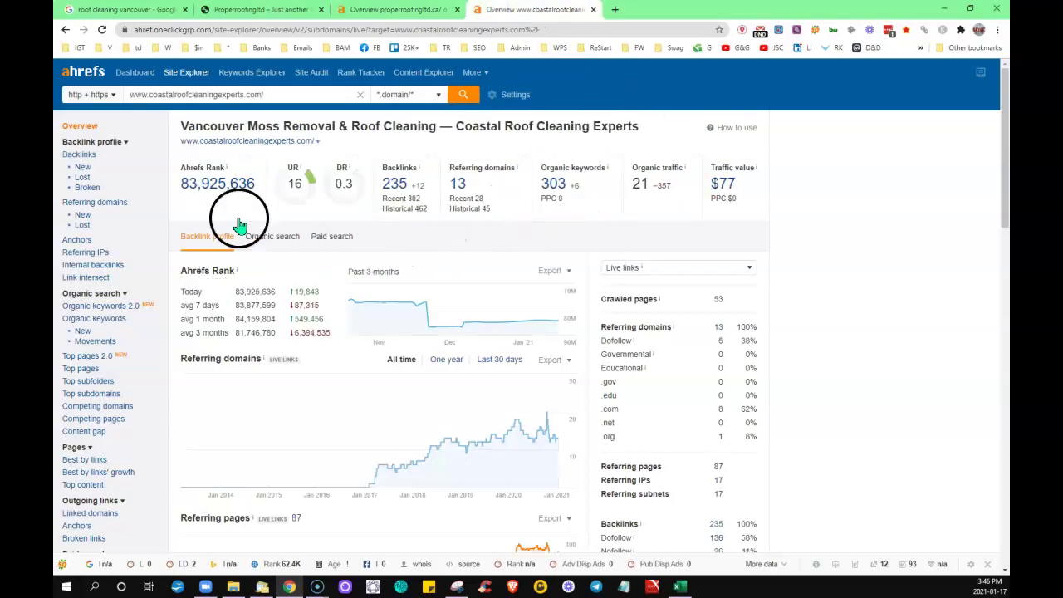
{"action": "left_click", "coordinate": [459, 195]}
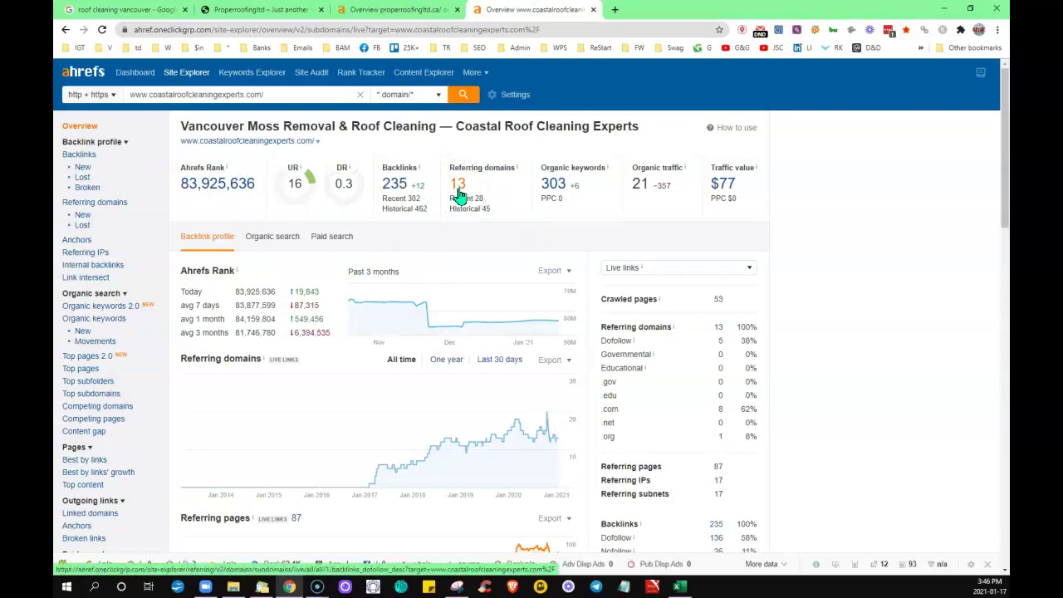
{"action": "left_click", "coordinate": [393, 190]}
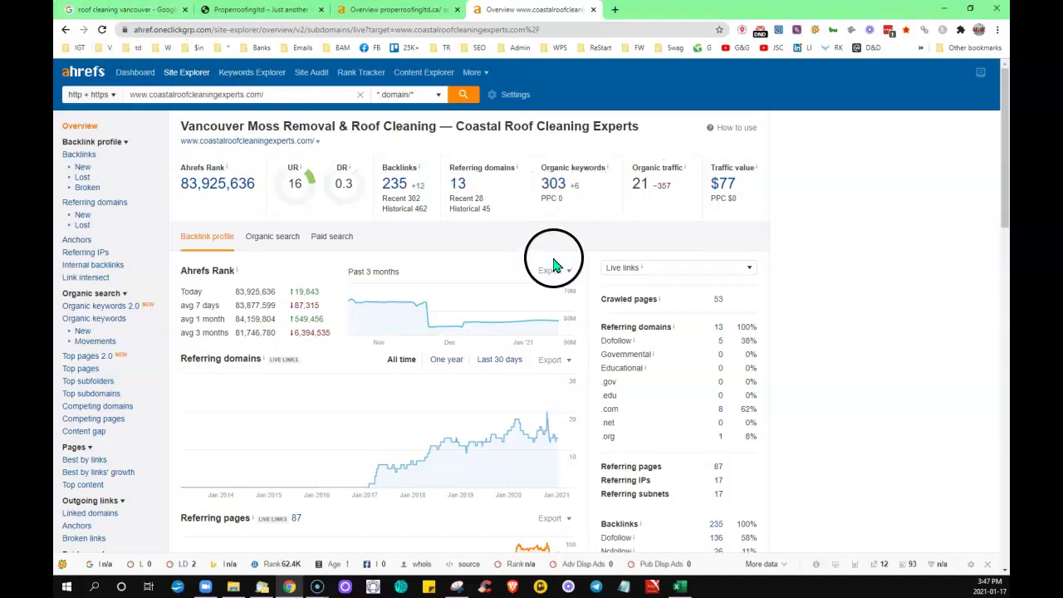
{"action": "scroll", "coordinate": [555, 265], "scroll_direction": "down", "scroll_amount": 2}
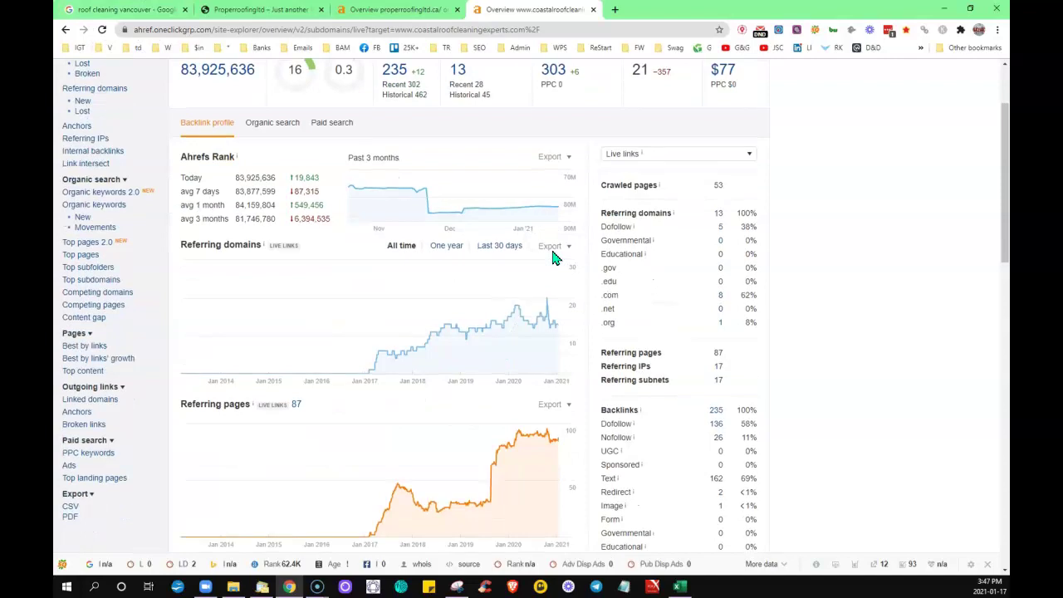
{"action": "scroll", "coordinate": [476, 274], "scroll_direction": "up", "scroll_amount": 2}
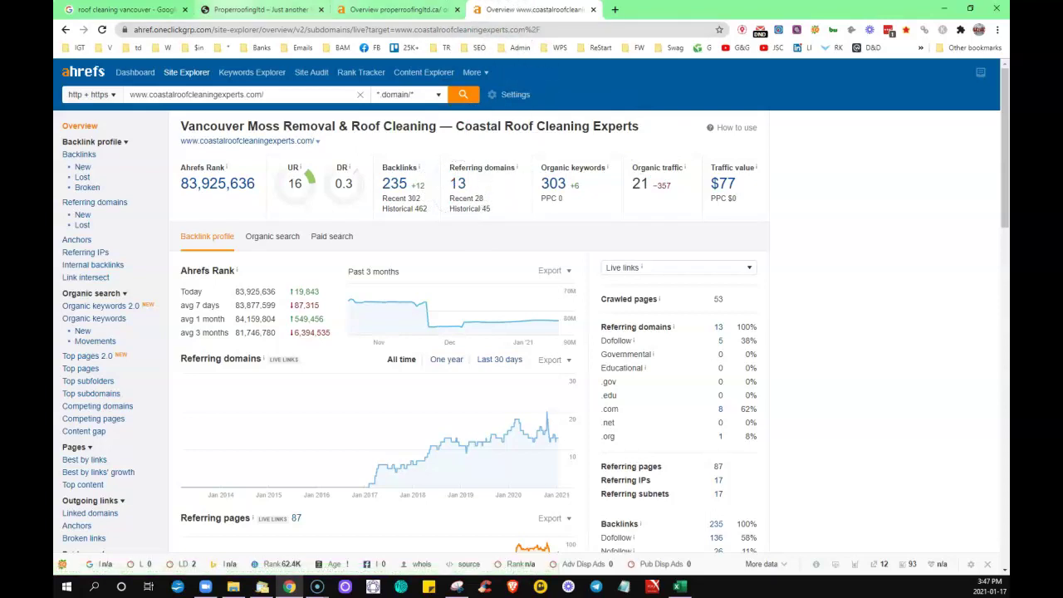
Return to the Google results for roof cleaning vancouver and check the map listings and the first organic result
{"action": "left_click", "coordinate": [113, 9]}
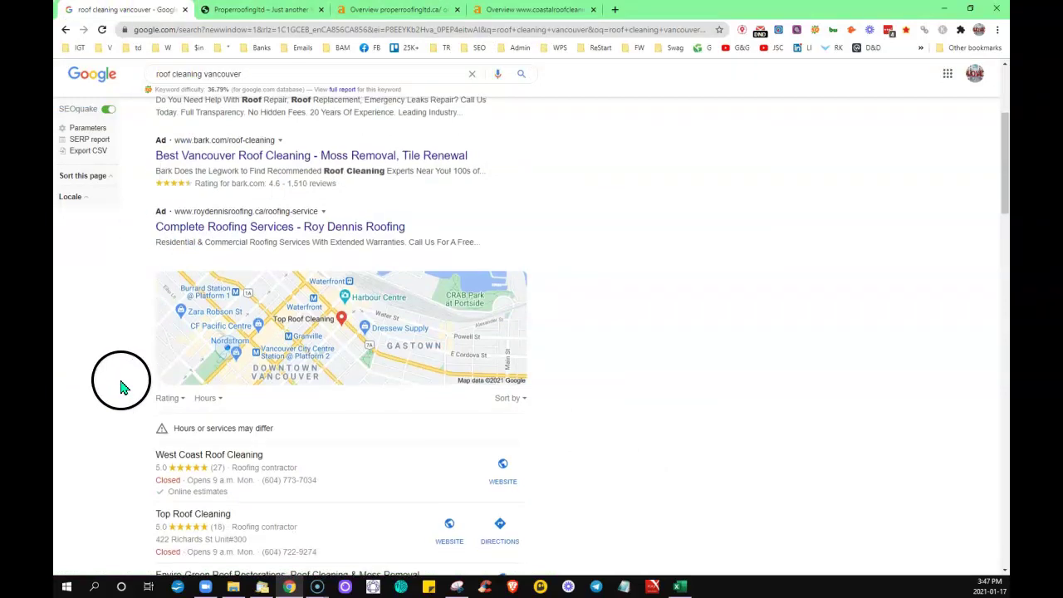
{"action": "scroll", "coordinate": [122, 387], "scroll_direction": "down", "scroll_amount": 1}
{"action": "scroll", "coordinate": [124, 384], "scroll_direction": "down", "scroll_amount": 2}
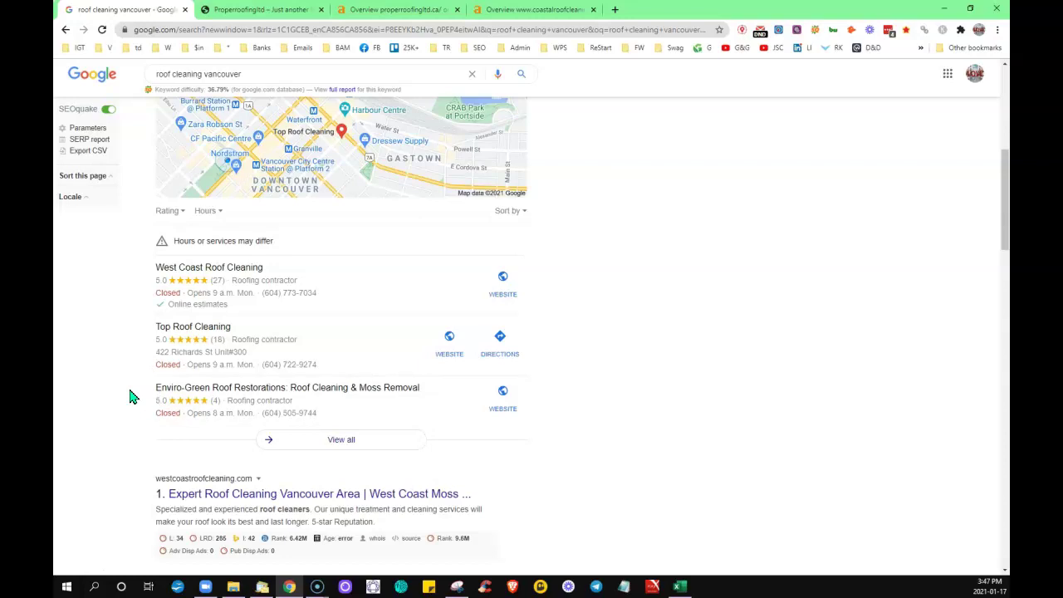
{"action": "scroll", "coordinate": [121, 399], "scroll_direction": "down", "scroll_amount": 2}
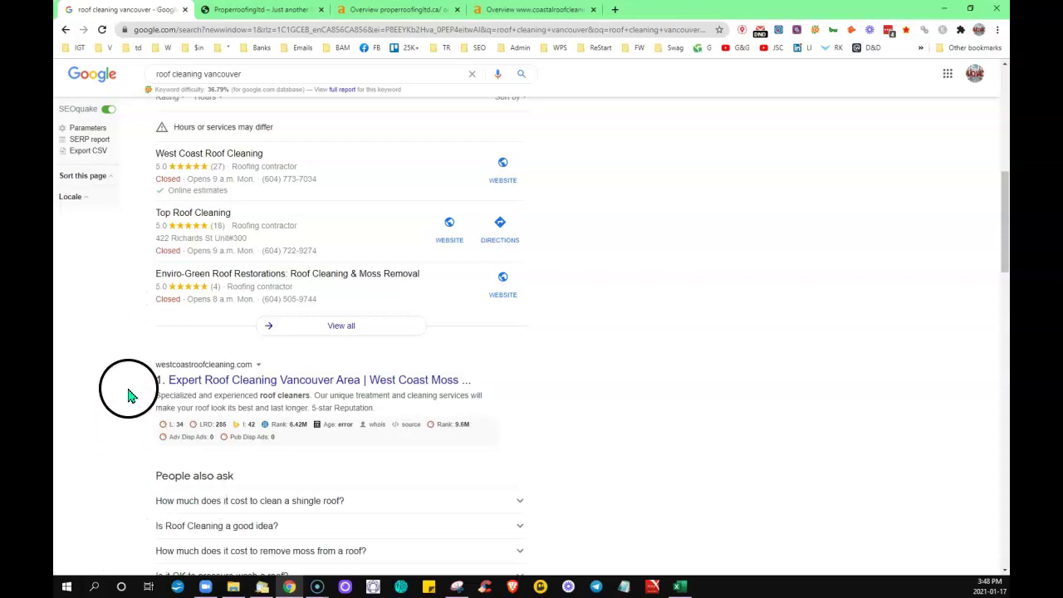
{"action": "scroll", "coordinate": [123, 453], "scroll_direction": "up", "scroll_amount": 2}
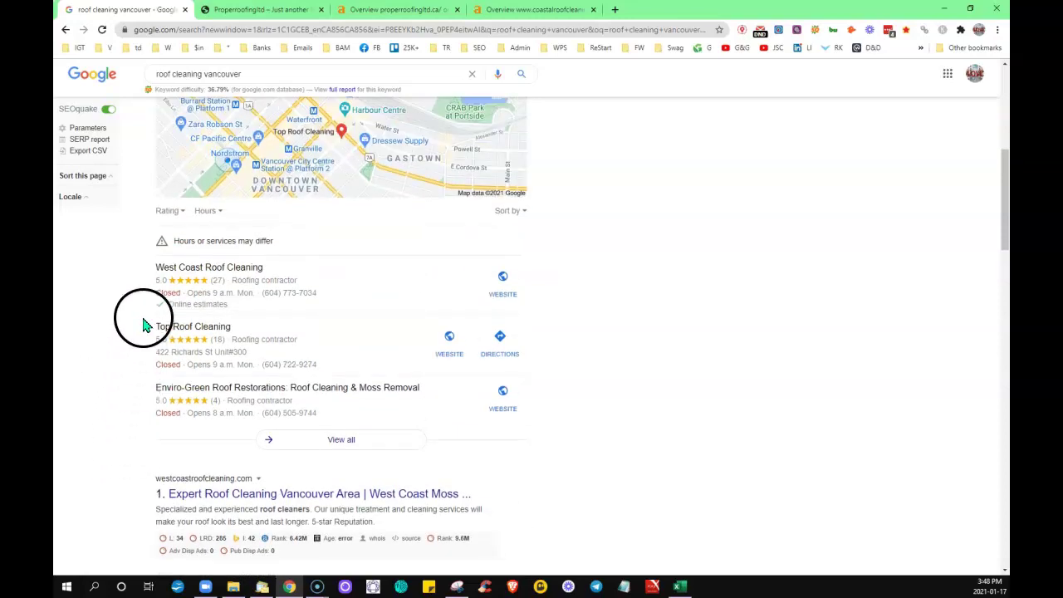